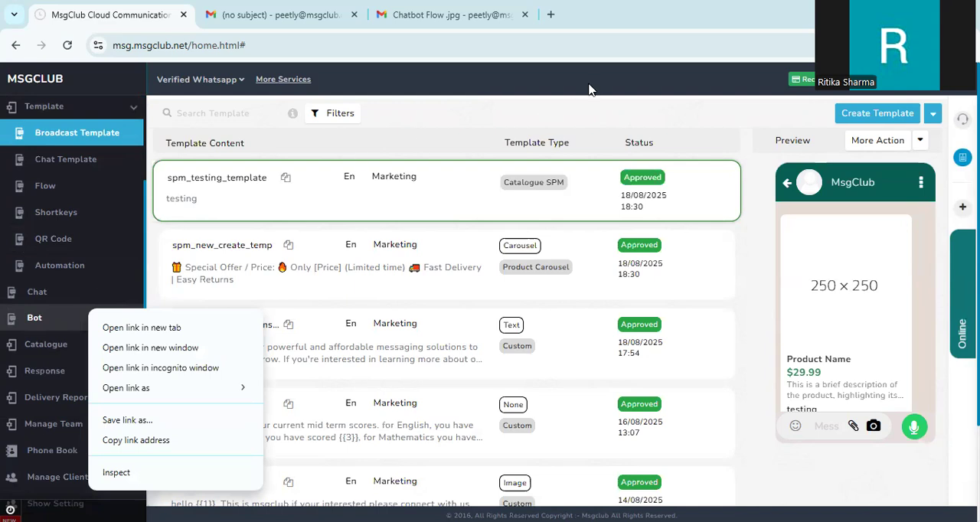
Step: Open the Bot section and start creating a new chatbot
left_click(578, 98)
scroll(464, 221, "down", 1)
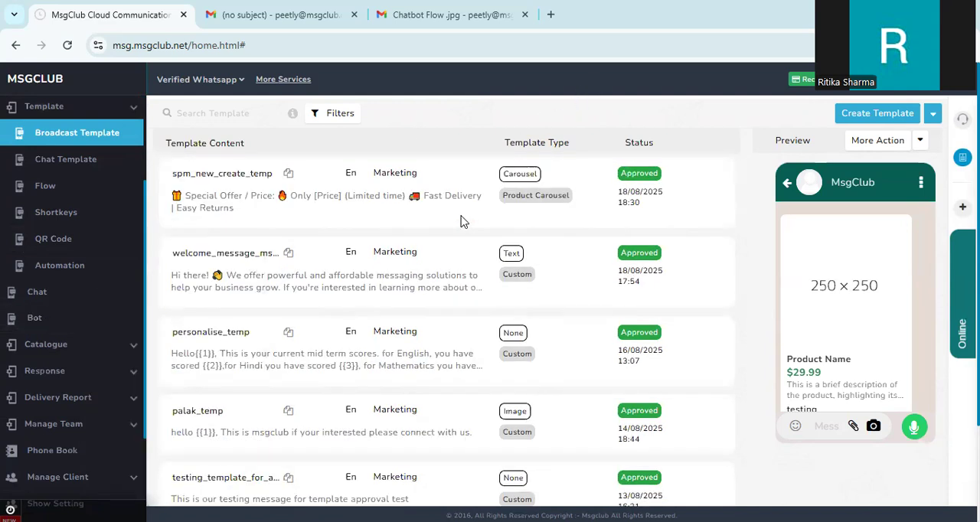
left_click(97, 317)
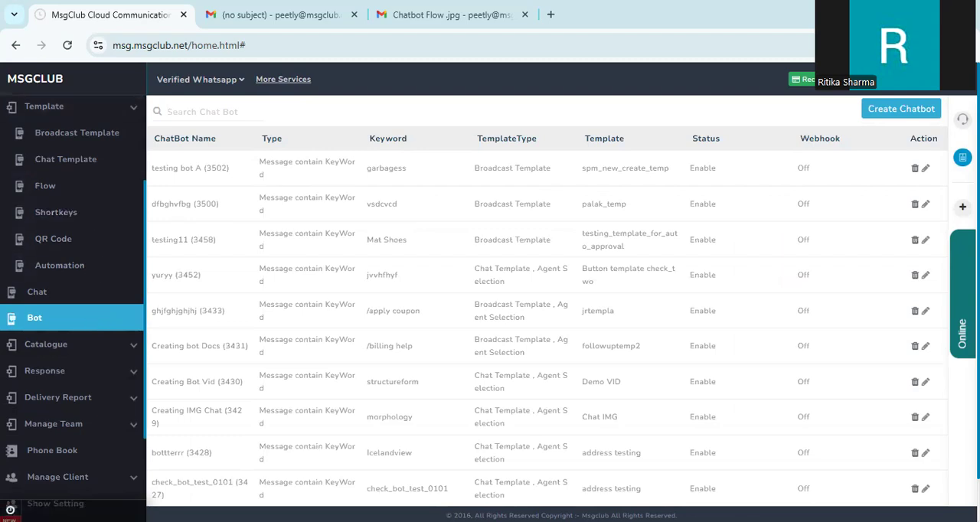
left_click(925, 113)
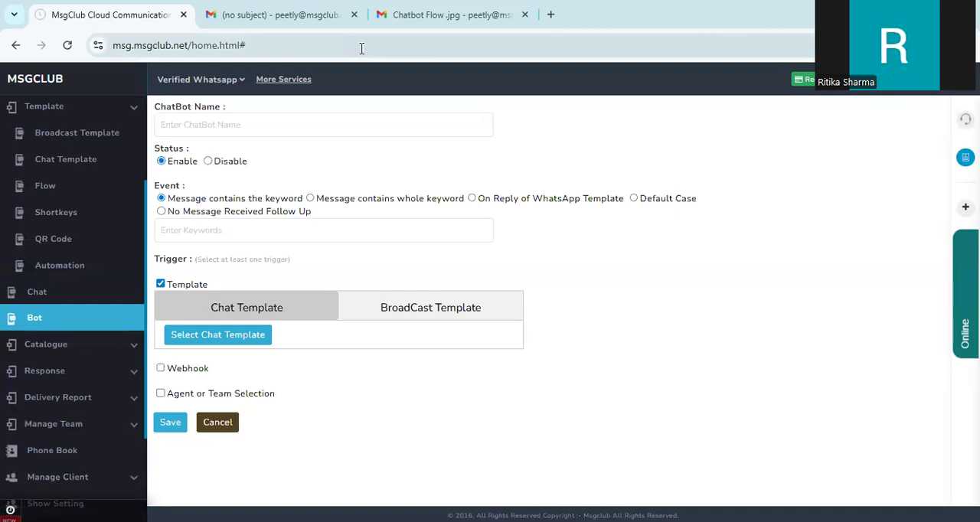
Step: Name the chatbot Welcome_Message and keep its status set to Enable
left_click(350, 124)
type("Welcome")
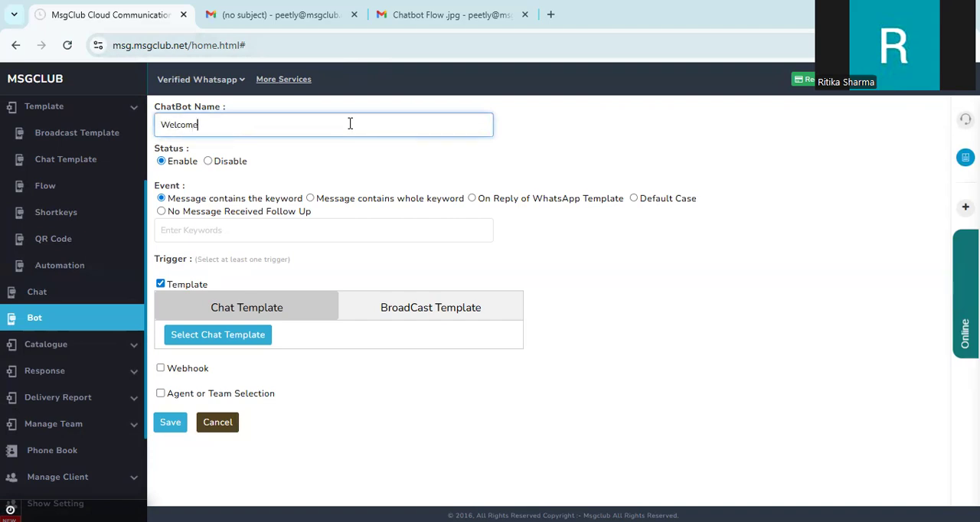
type("_Message")
left_click(173, 163)
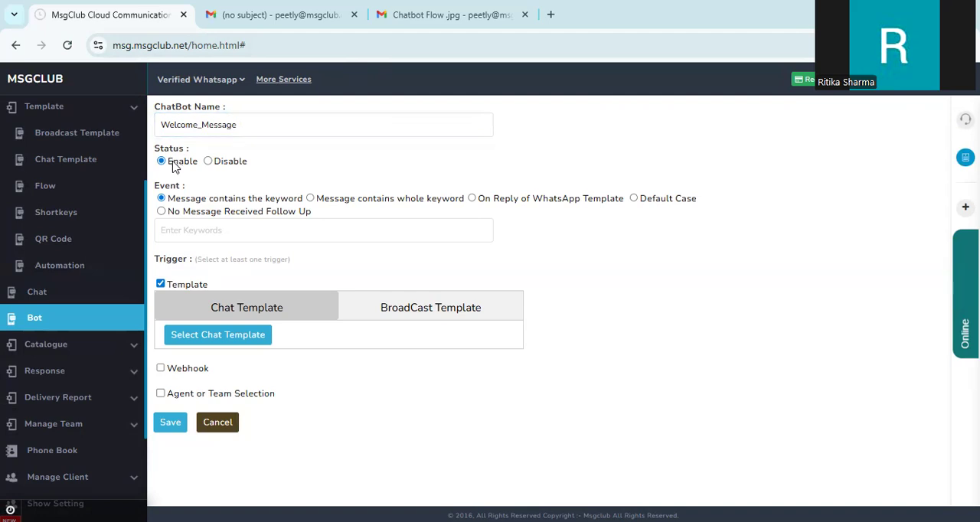
Step: Try the whole keyword, On Reply of WhatsApp Template and Default Case event types
triple_click(174, 189)
left_click(175, 191)
left_click(309, 198)
left_click(162, 198)
left_click(310, 198)
left_click(310, 198)
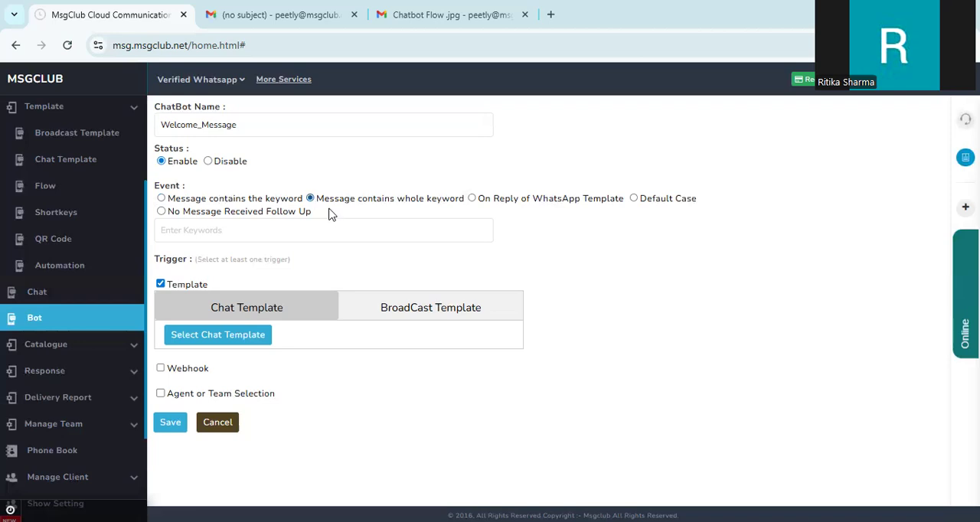
left_click(472, 200)
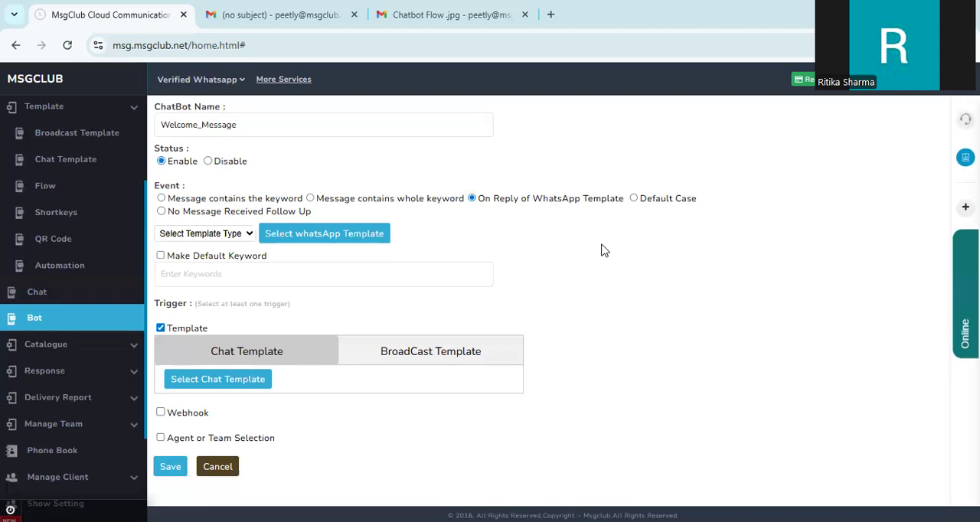
left_click(634, 198)
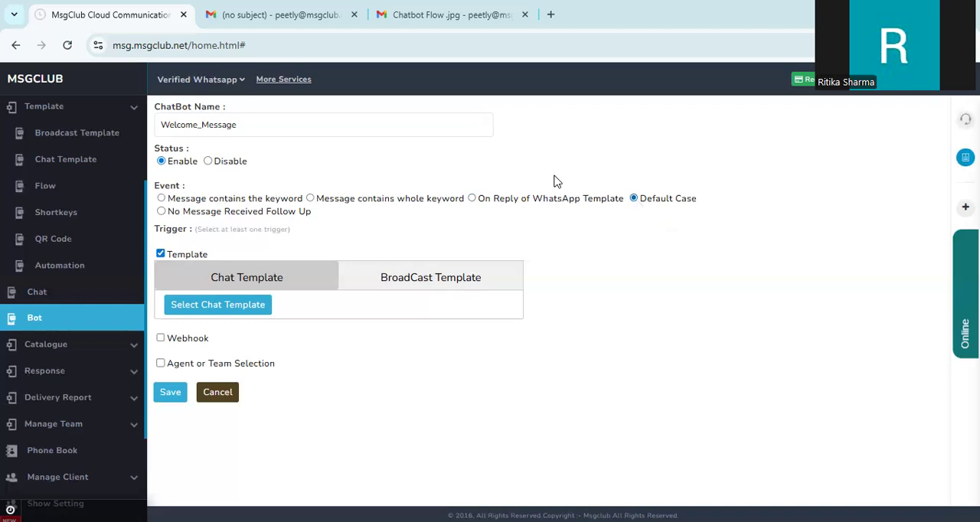
Step: Set the event to No Message Received Follow Up with a follow-up time of 2 days
left_click(161, 214)
scroll(492, 202, "down", 1)
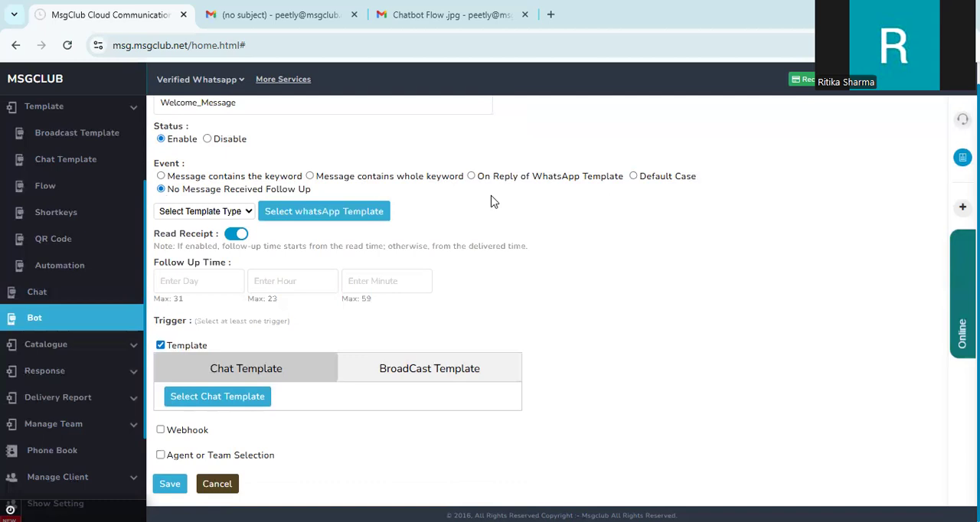
left_click(239, 214)
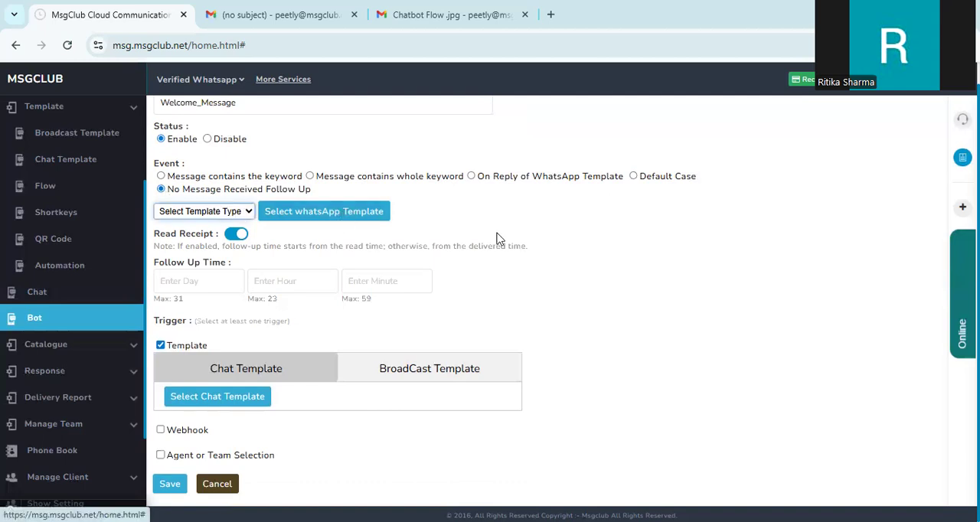
left_click(678, 242)
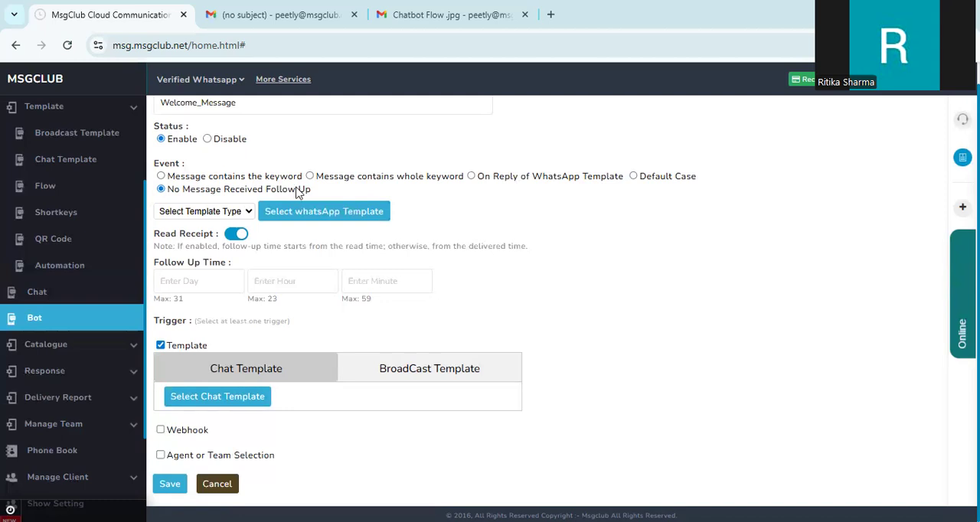
left_click(191, 281)
type("2")
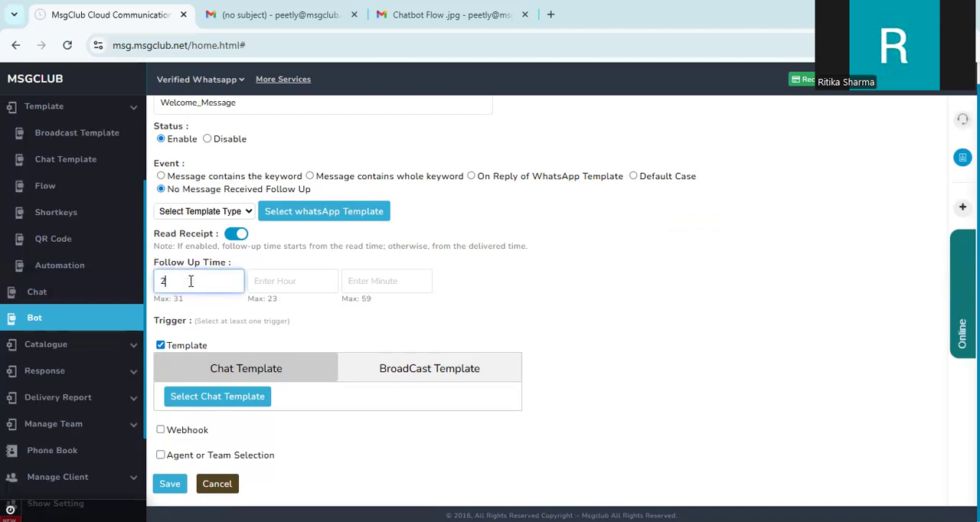
left_click(674, 265)
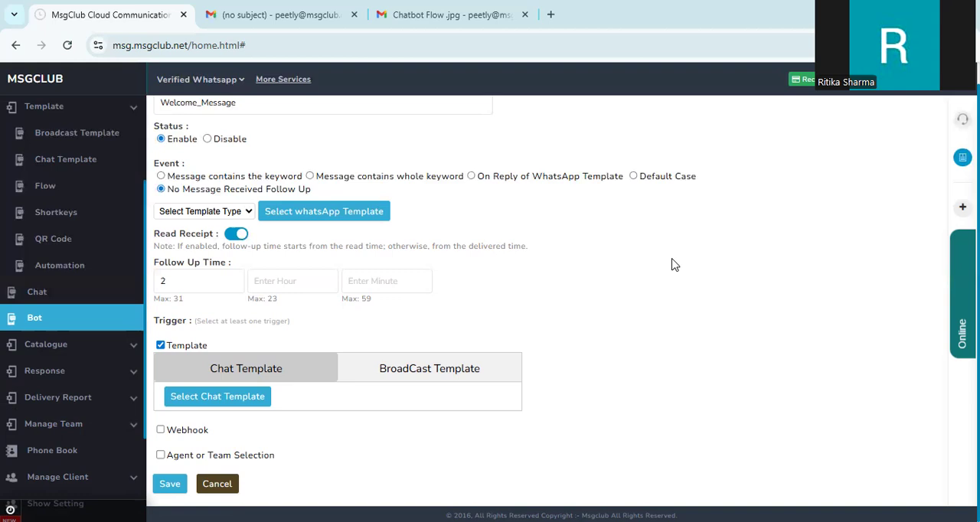
Step: Clear and re-tick the Template trigger
left_click(162, 346)
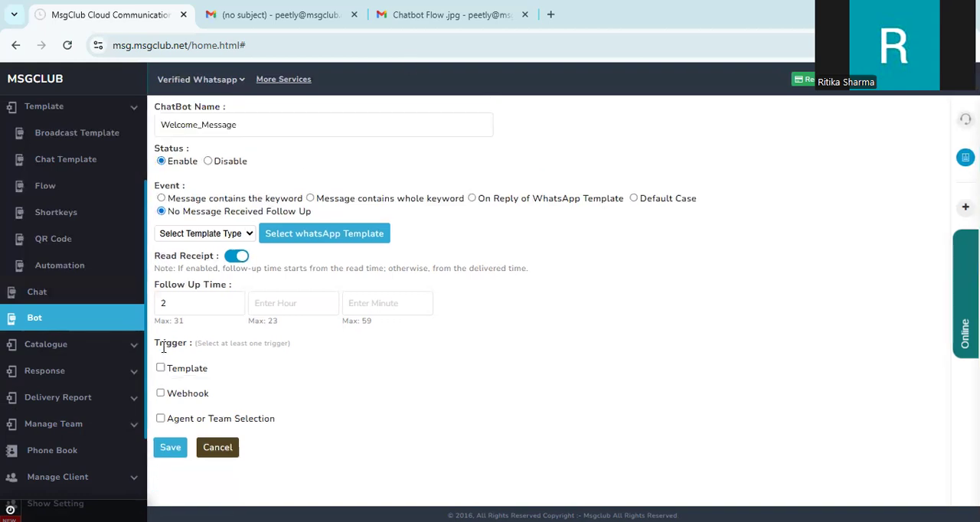
triple_click(170, 342)
left_click(167, 341)
left_click(161, 369)
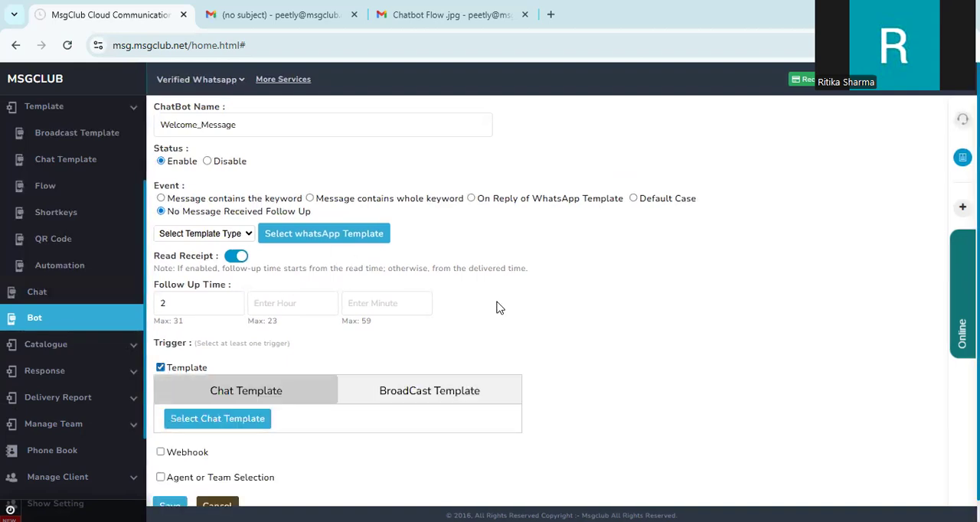
scroll(536, 306, "down", 1)
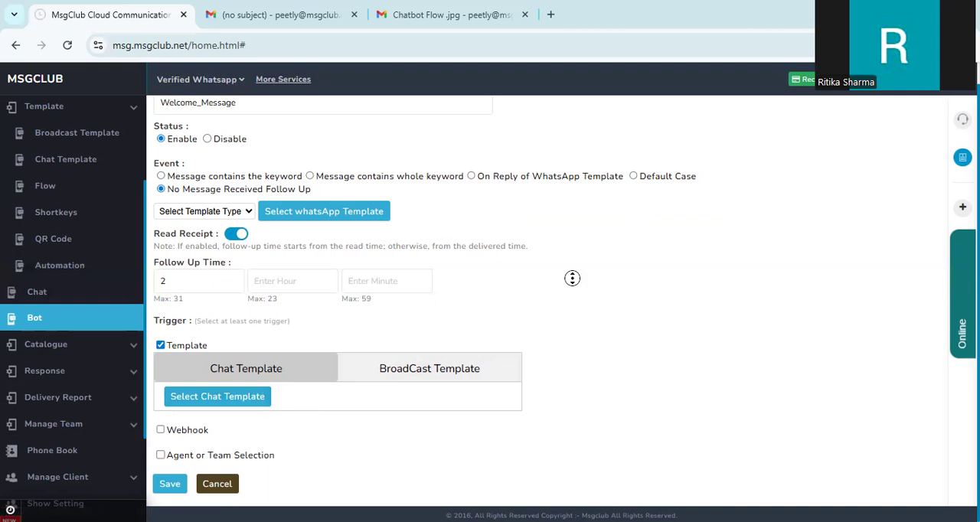
Step: Untick the Template trigger and tick the Webhook trigger instead
left_click(160, 345)
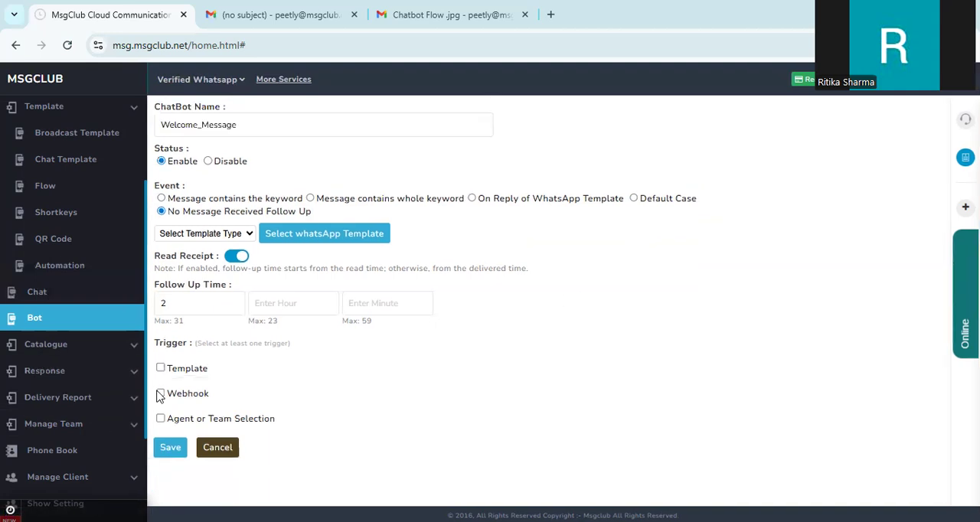
left_click(160, 393)
scroll(739, 314, "down", 1)
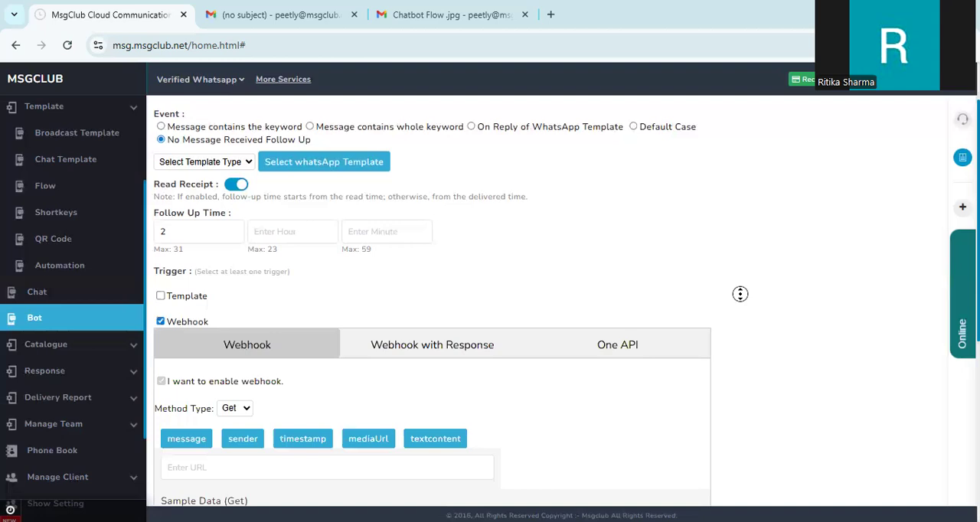
scroll(741, 329, "down", 1)
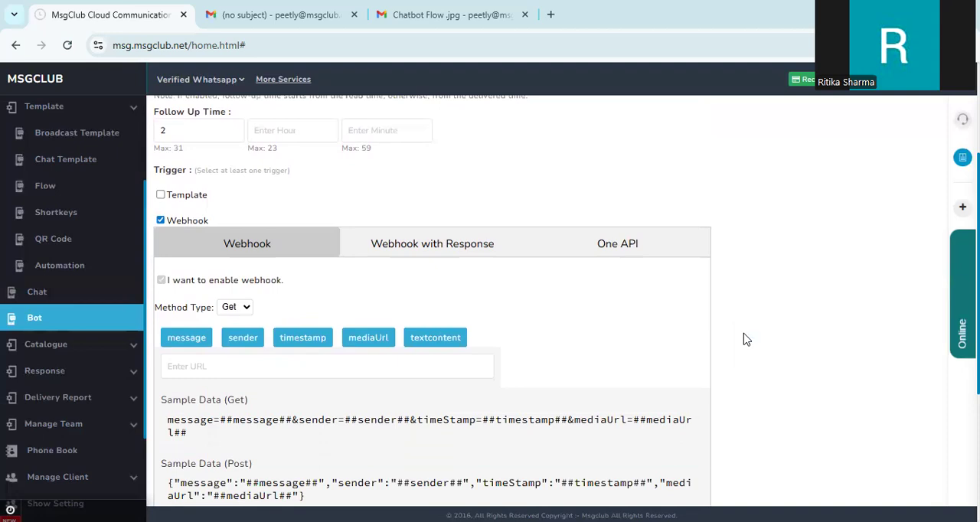
Step: Examine the Webhook with Response and One API options of the webhook trigger
left_click(426, 247)
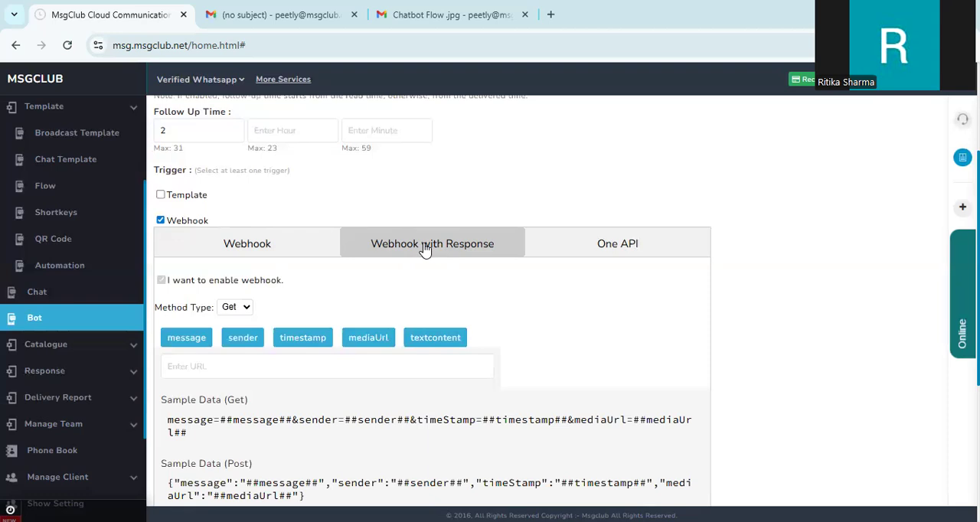
scroll(738, 260, "down", 3)
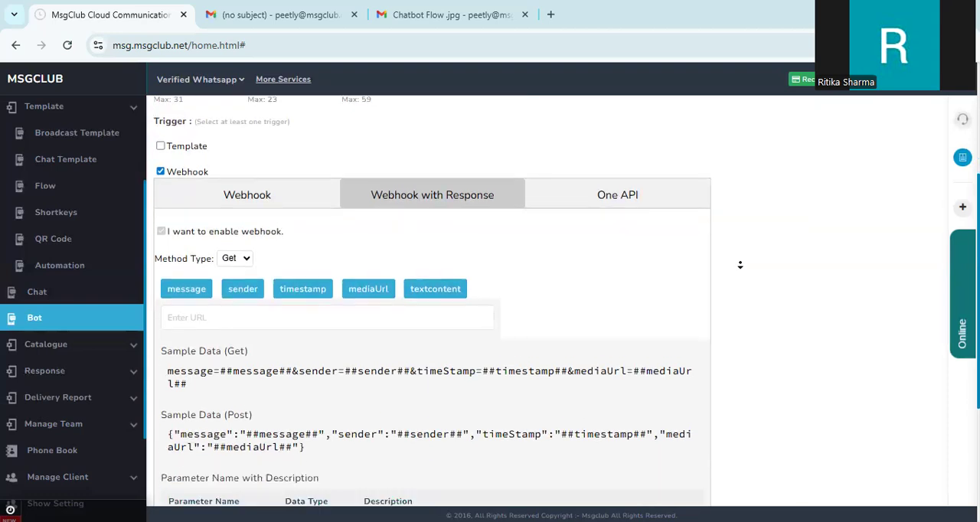
scroll(741, 268, "down", 1)
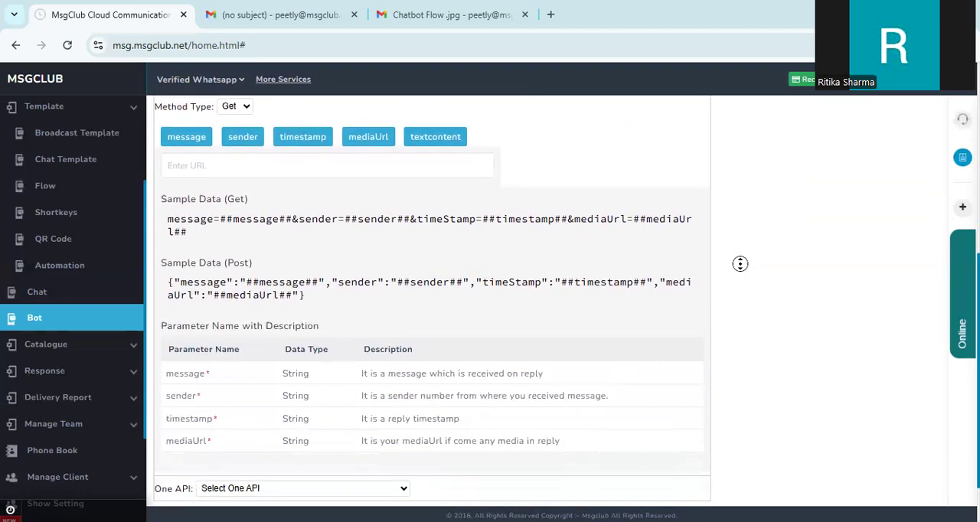
scroll(678, 262, "down", 1)
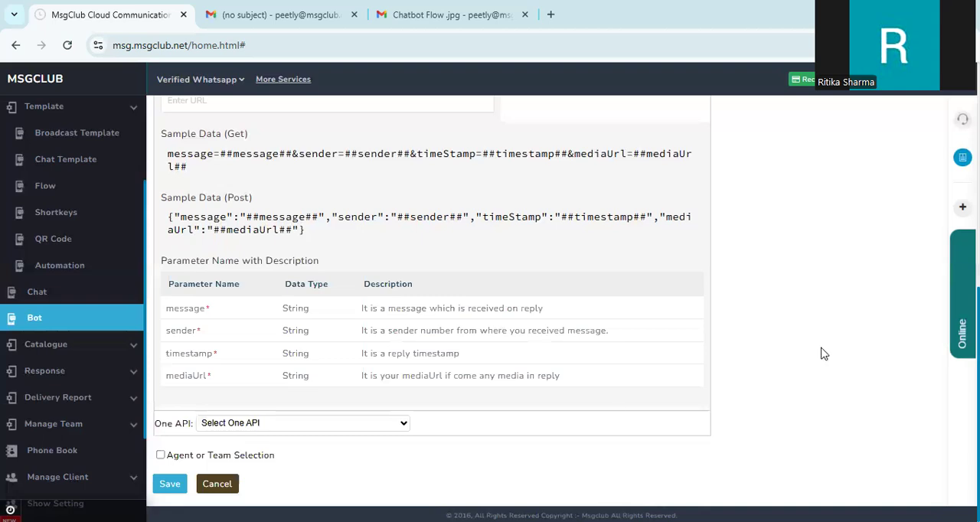
scroll(797, 340, "up", 1)
scroll(797, 340, "up", 2)
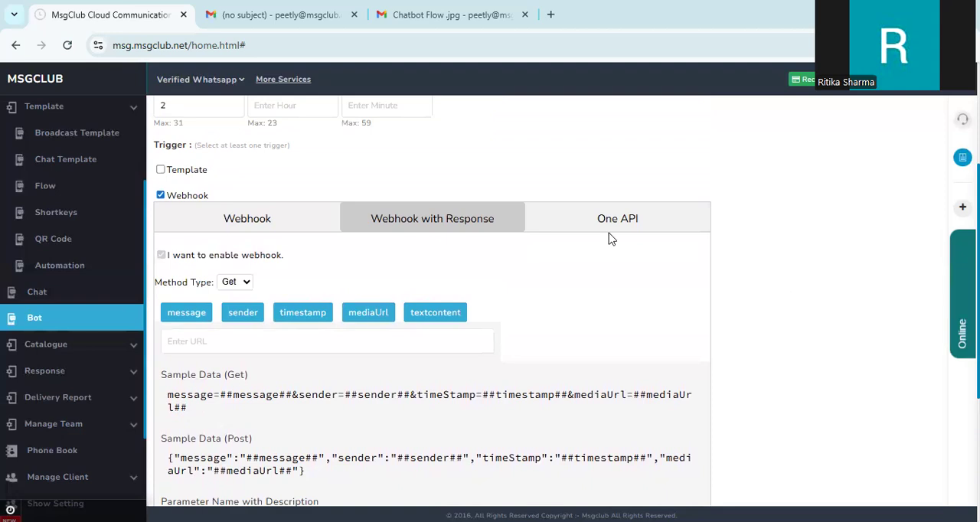
left_click(594, 219)
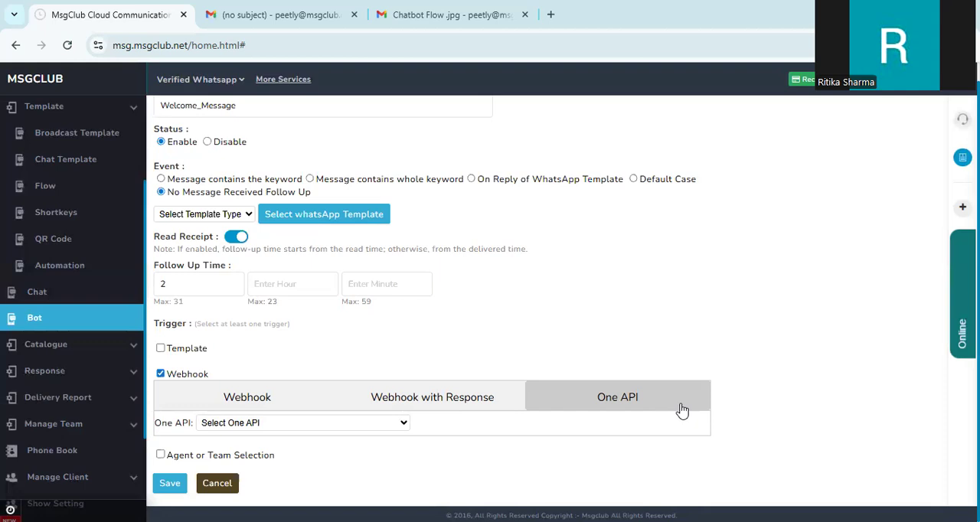
Step: Switch the trigger from Webhook to Agent or Team Selection
left_click(160, 375)
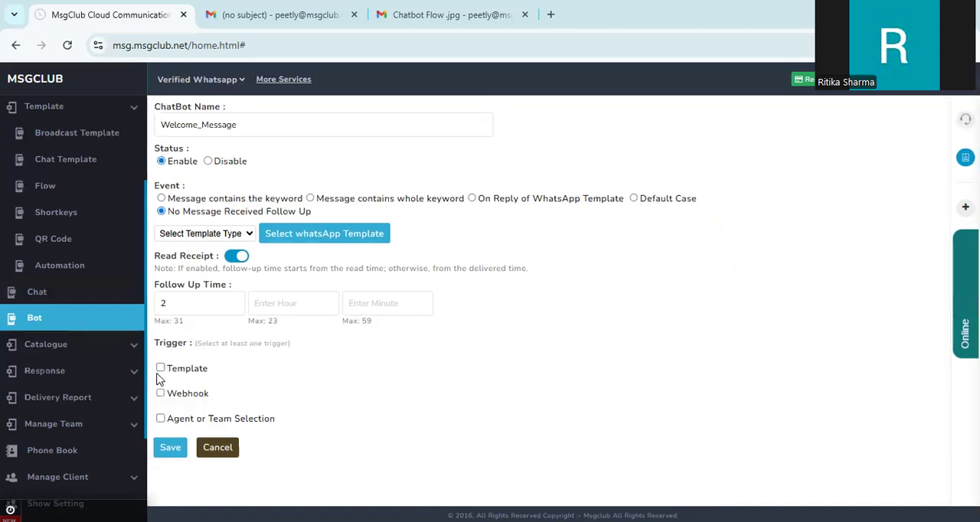
left_click(161, 420)
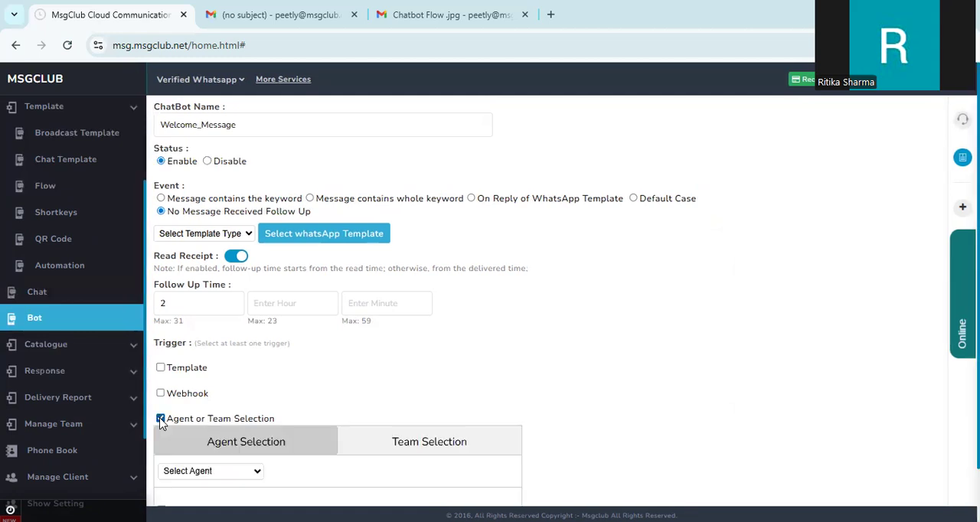
scroll(767, 314, "down", 2)
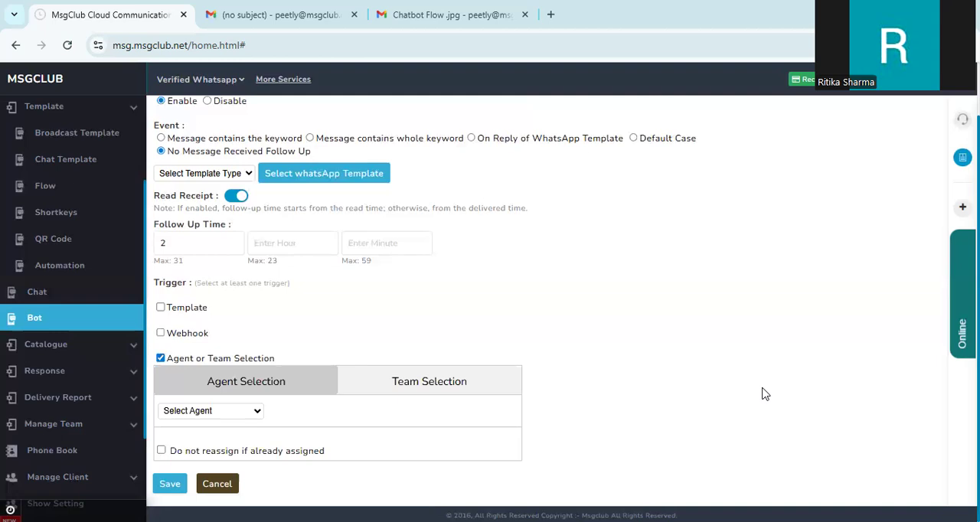
Step: Select SALES TEAM under Team Selection
left_click(435, 387)
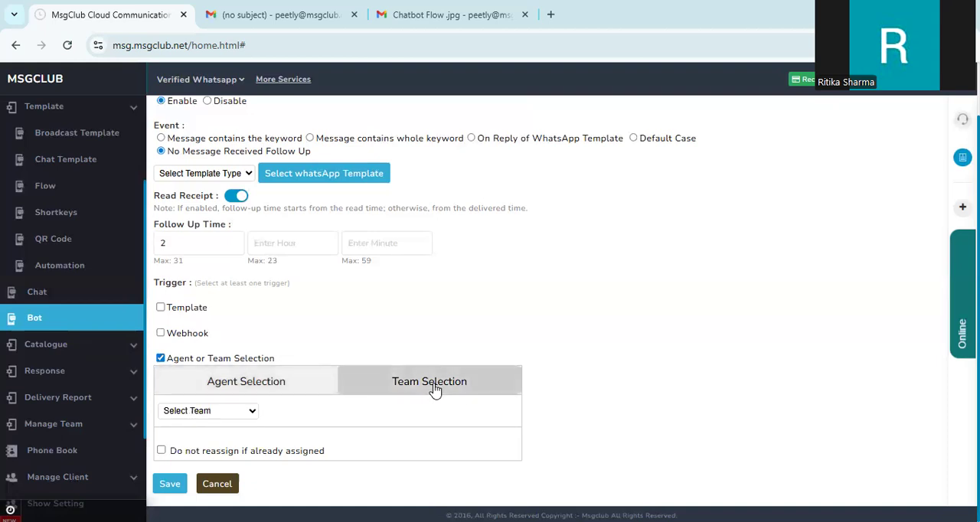
left_click(302, 387)
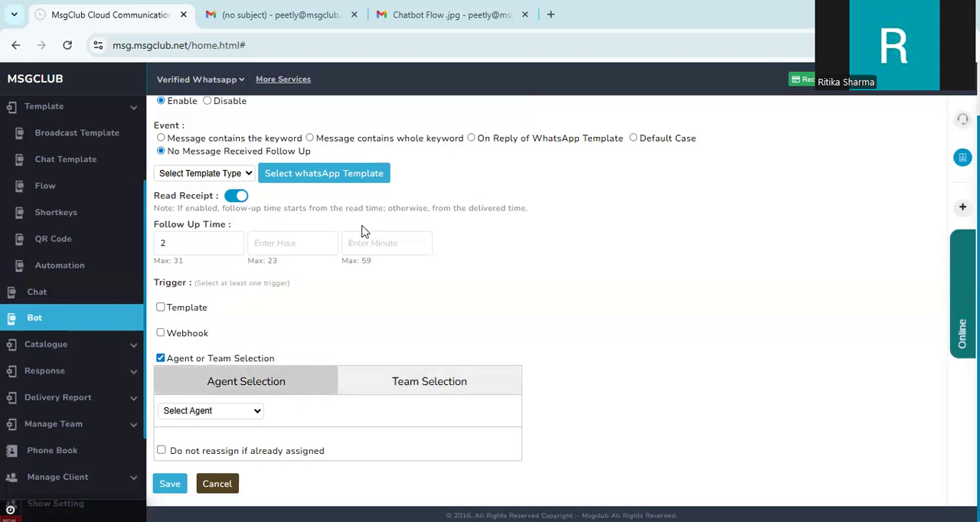
left_click(390, 388)
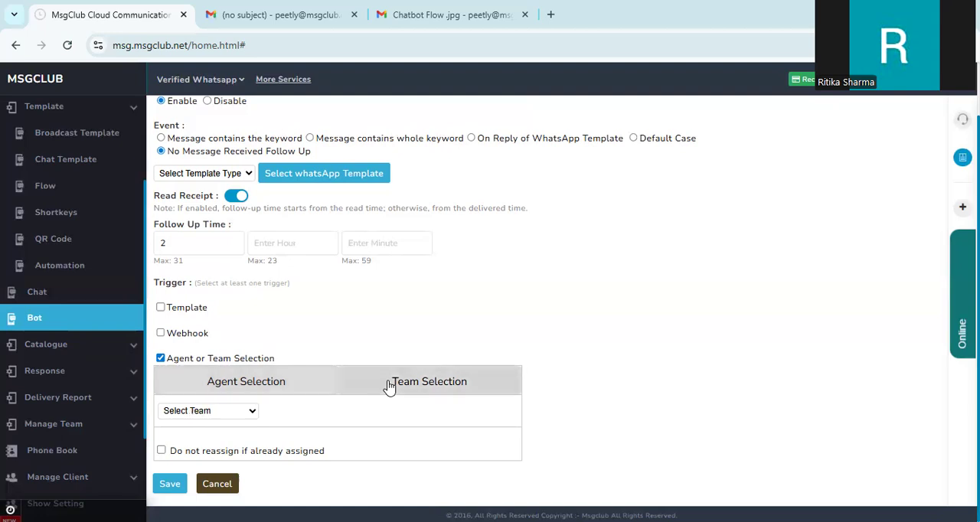
left_click(239, 415)
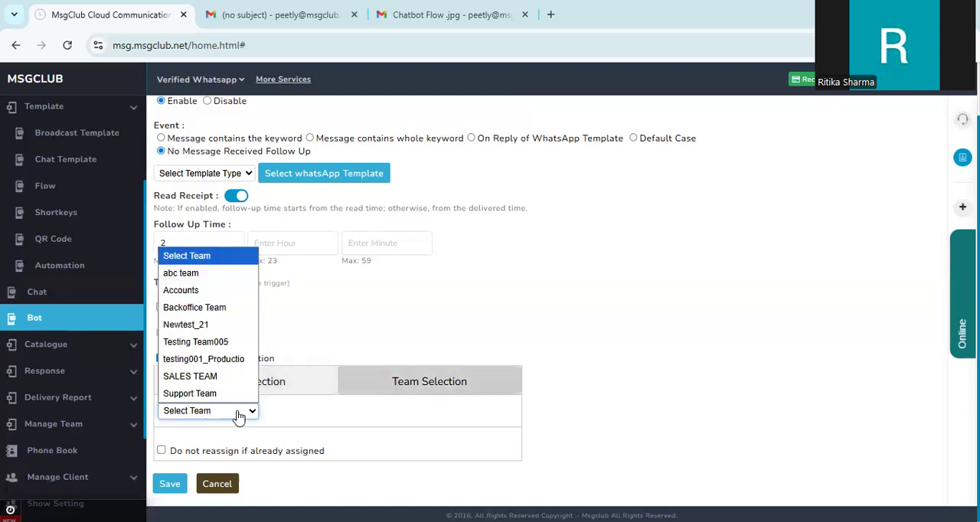
left_click(228, 377)
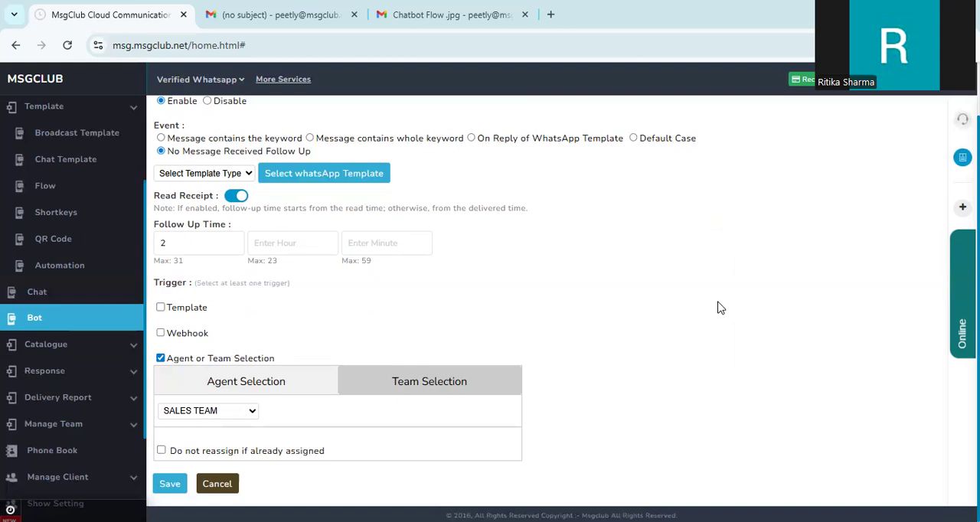
Step: Assign an agent from the list under Agent Selection
left_click(236, 384)
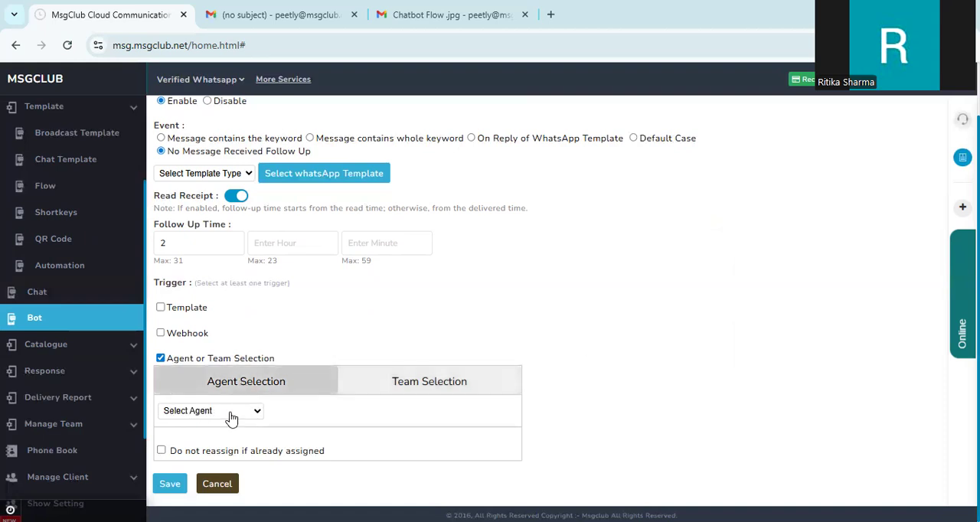
left_click(231, 411)
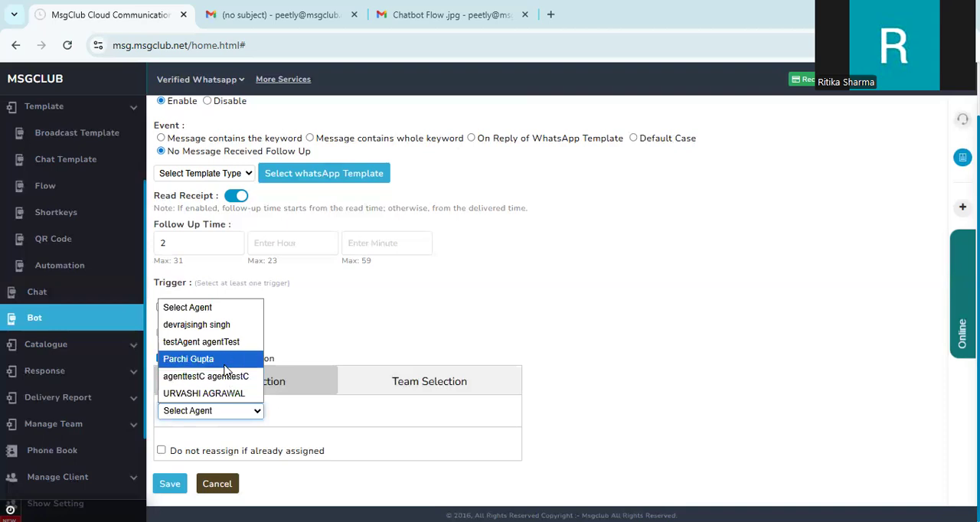
left_click(229, 359)
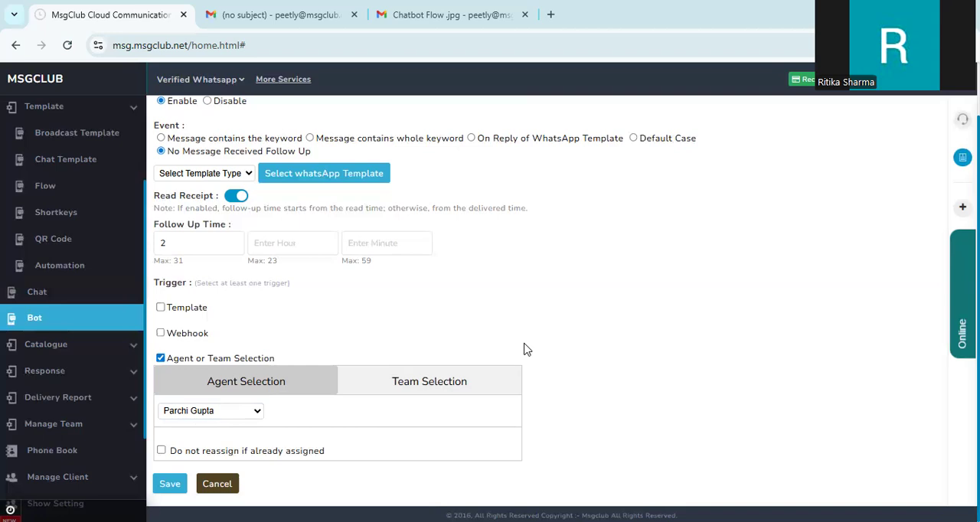
Step: Enable the option to not reassign conversations that are already assigned
left_click(162, 451)
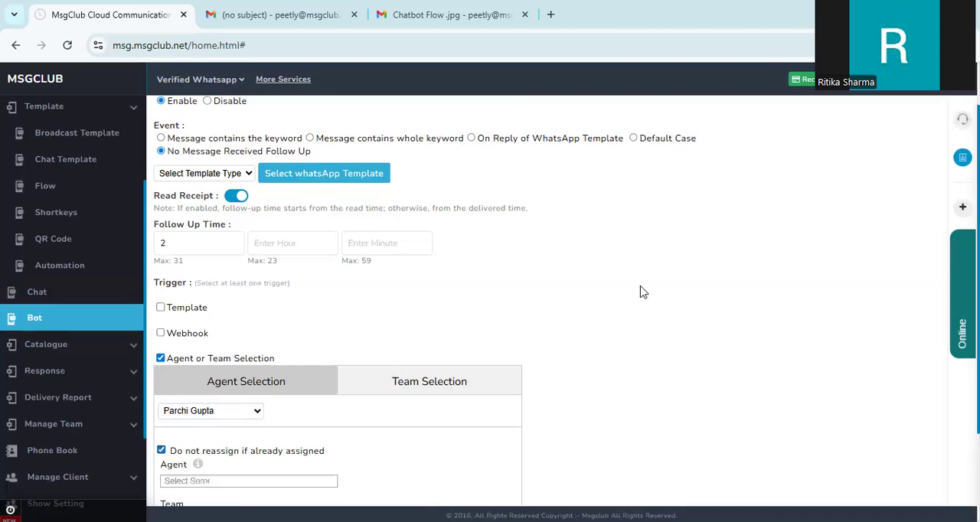
scroll(640, 292, "down", 1)
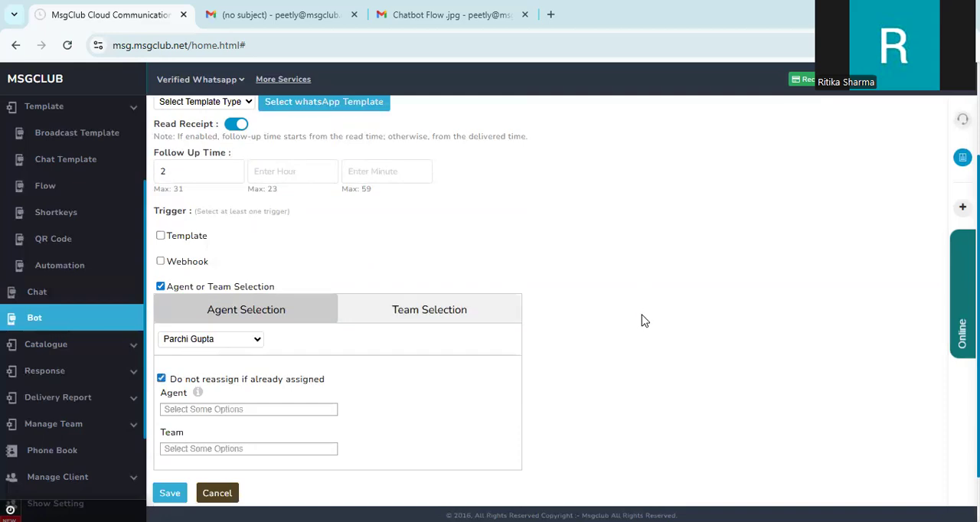
scroll(644, 321, "up", 1)
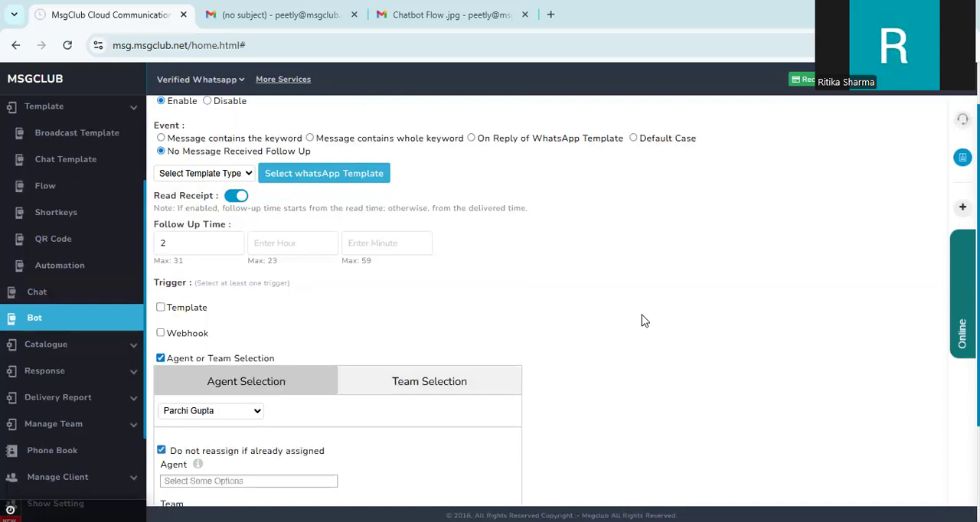
scroll(643, 320, "down", 2)
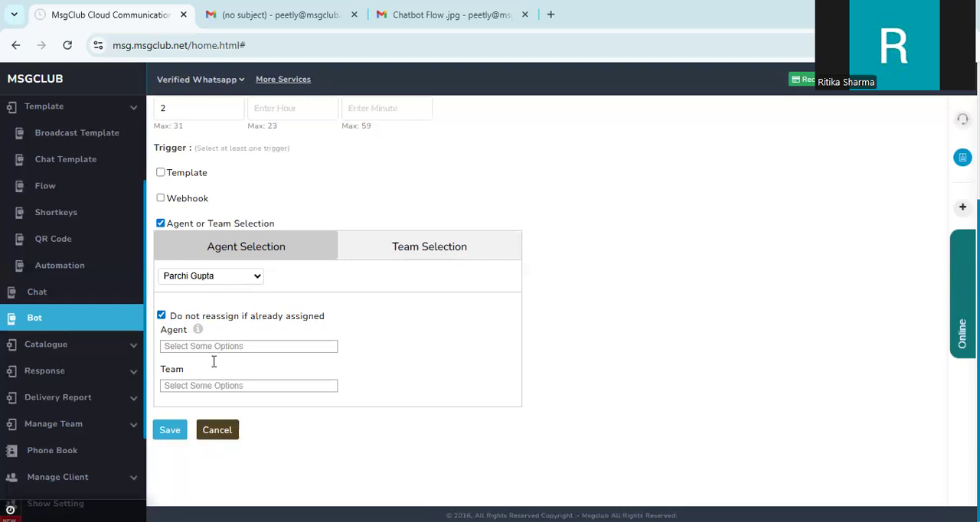
Step: Add two agents to the Agent list under the reassign option
left_click(286, 349)
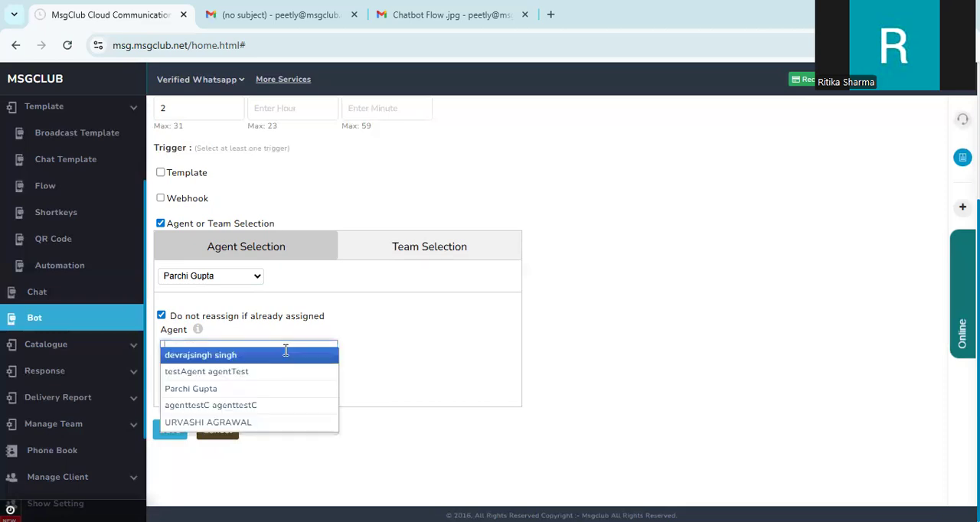
left_click(284, 350)
left_click(298, 350)
left_click(292, 387)
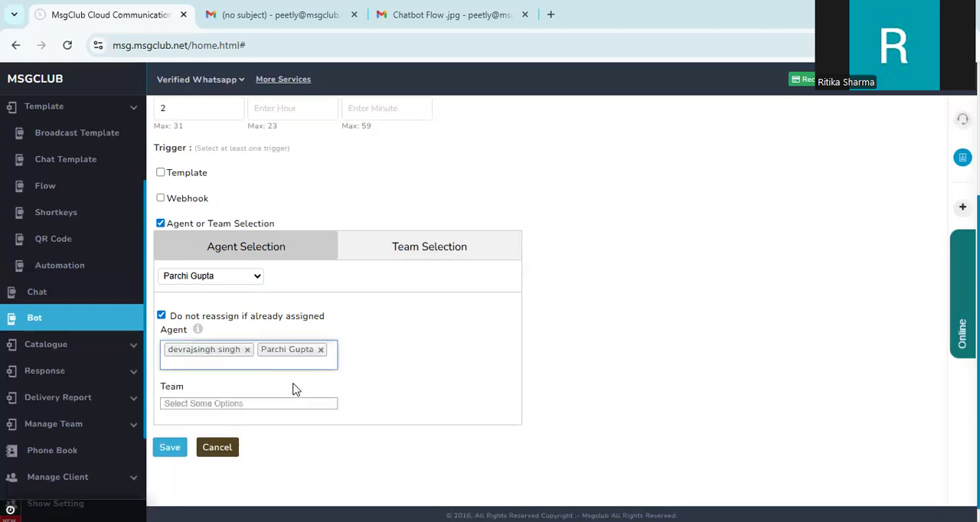
Step: Add the Accounts team to the Team field
left_click(284, 404)
left_click(280, 429)
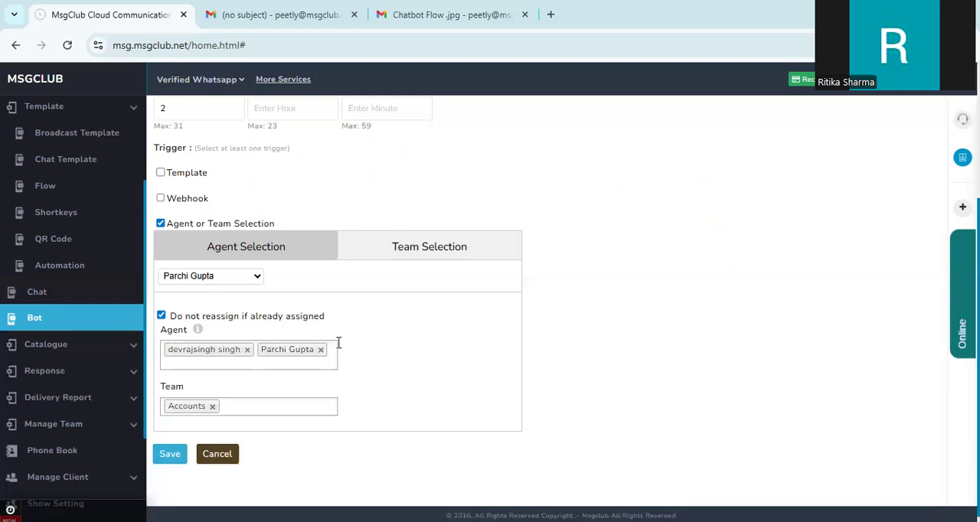
Step: Remove the second agent from the Agent field
left_click(205, 280)
left_click(197, 347)
left_click(321, 350)
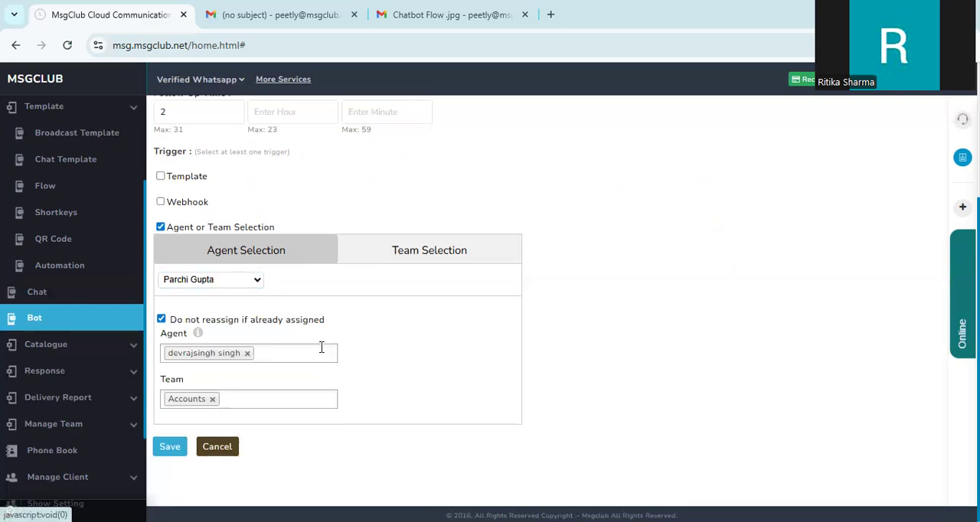
Step: Add another agent, the last one in the list, to the Agent field
left_click(315, 353)
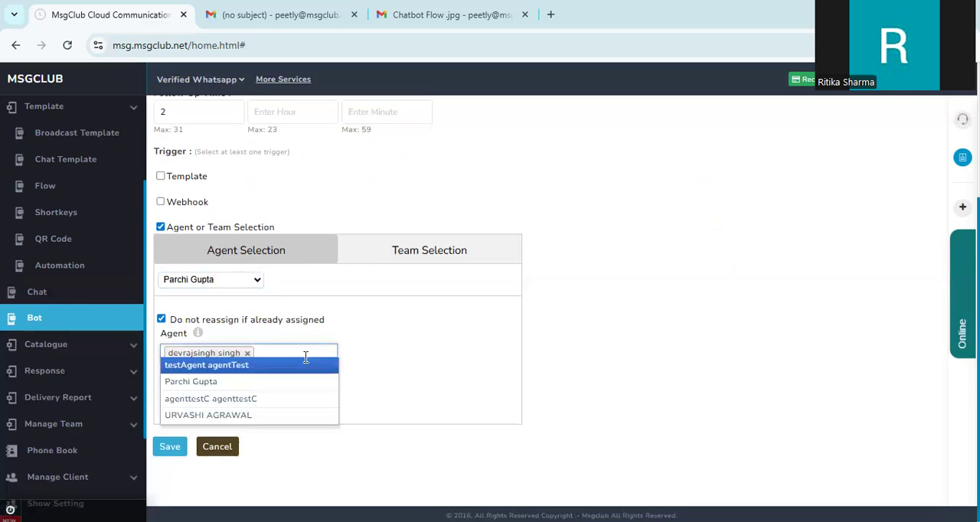
left_click(252, 415)
left_click(412, 383)
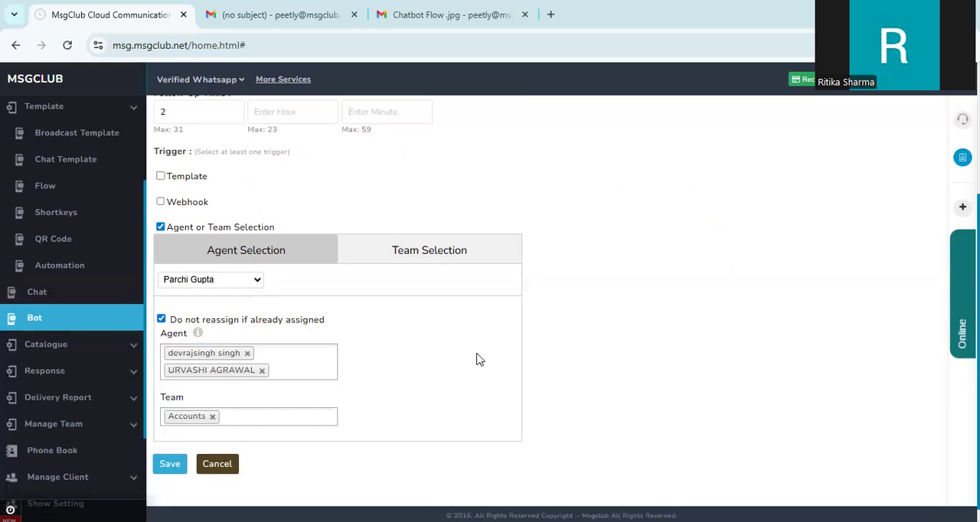
Step: Try to save the chatbot
scroll(639, 184, "up", 1)
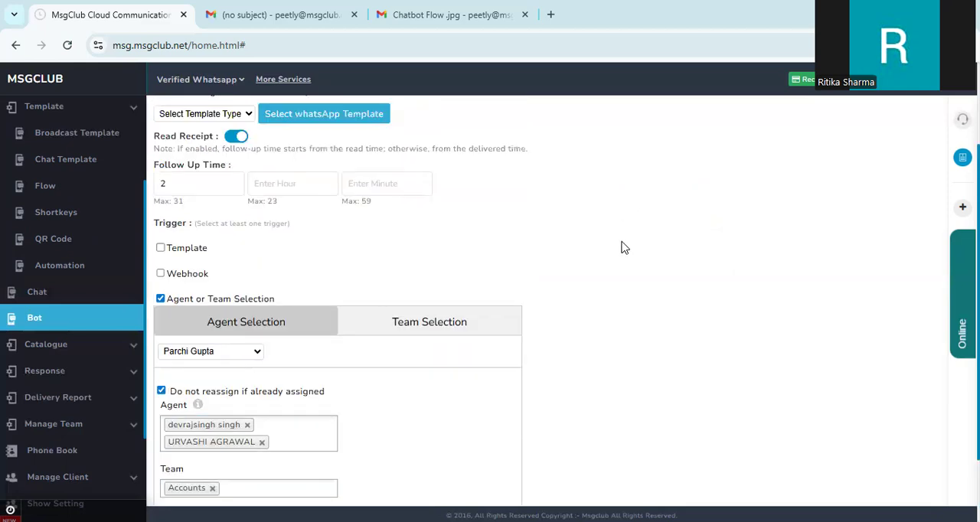
scroll(605, 344, "down", 2)
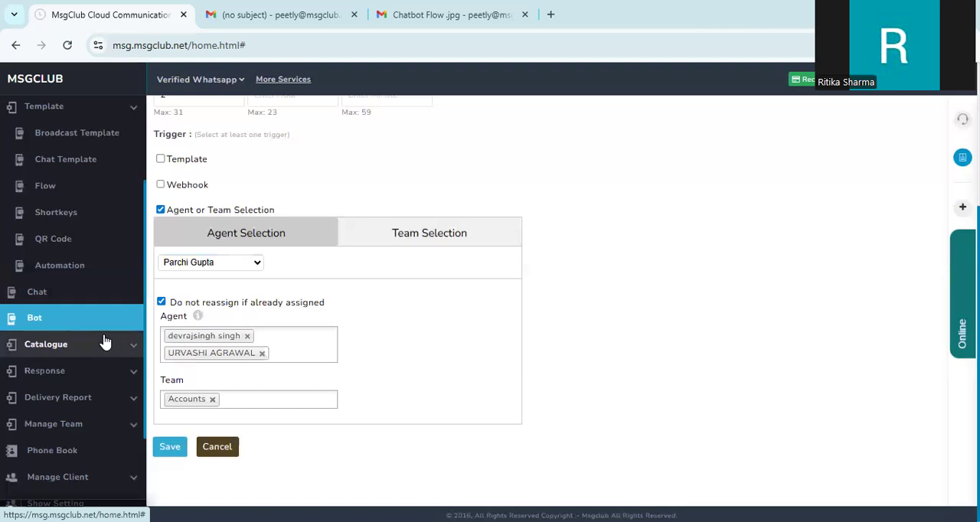
left_click(166, 444)
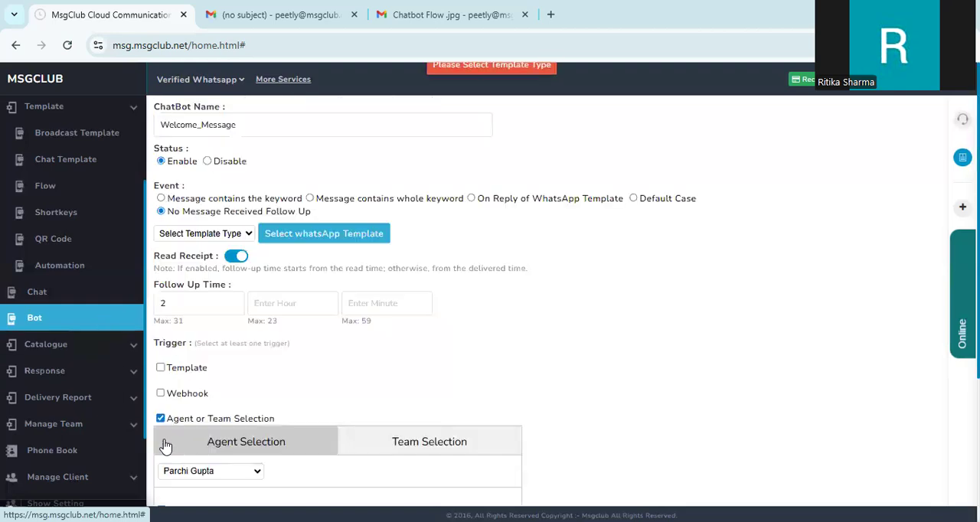
Step: Open the chatbot list and glance at the Chatbot Flow diagram in the other browser tab
left_click(102, 326)
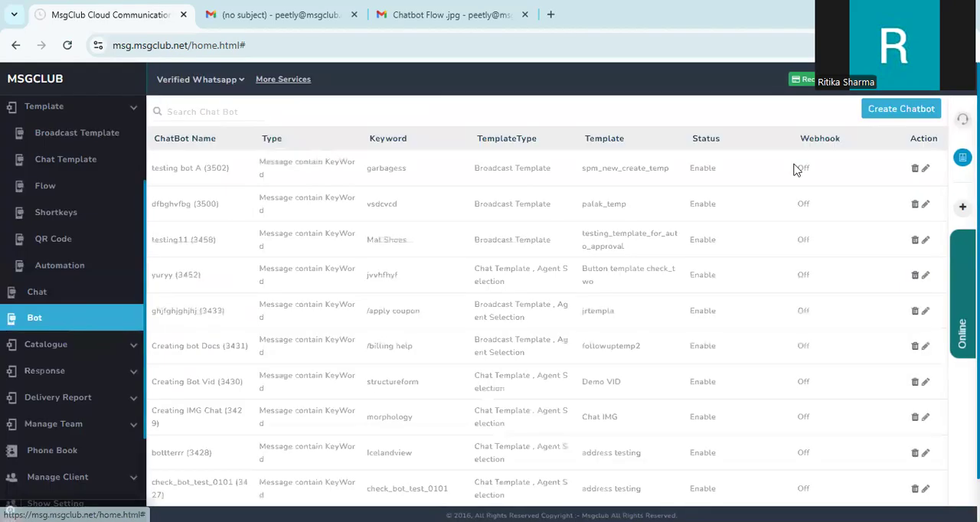
scroll(470, 211, "down", 1)
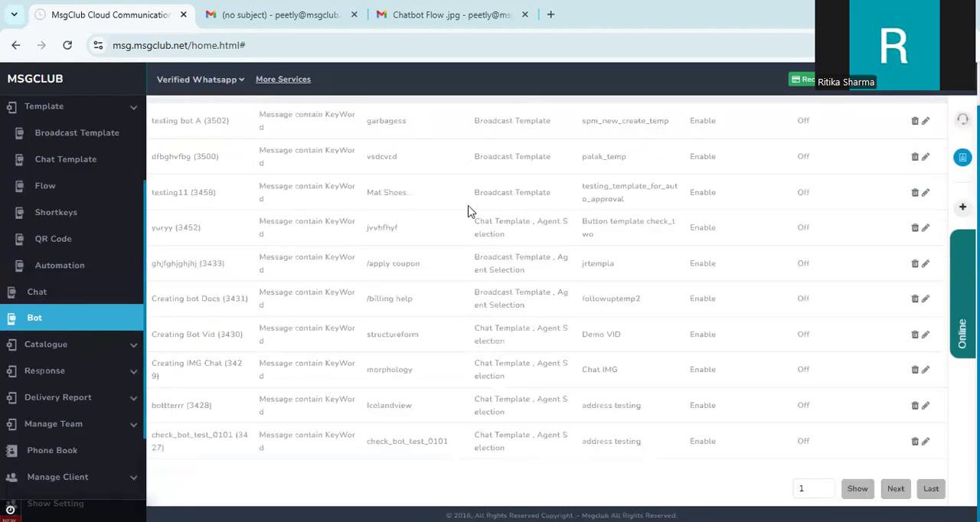
scroll(473, 209, "up", 1)
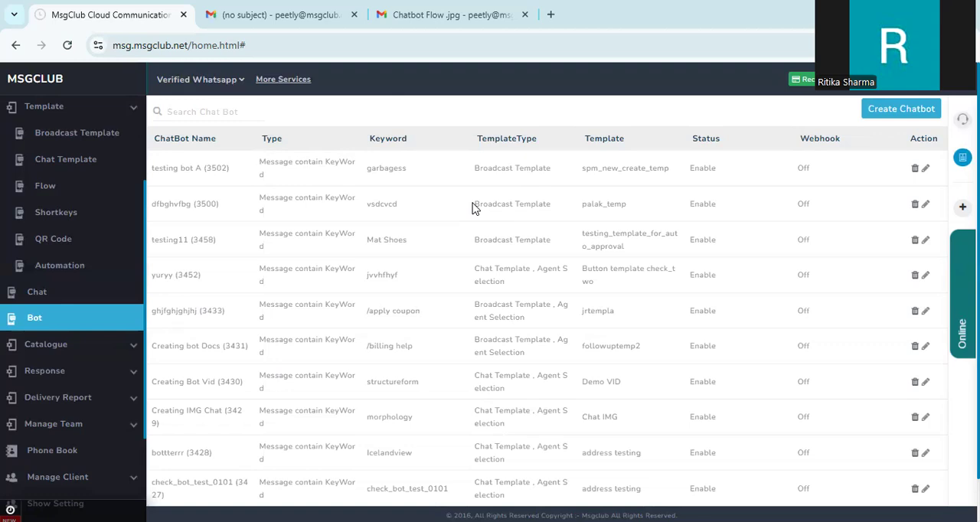
left_click(435, 9)
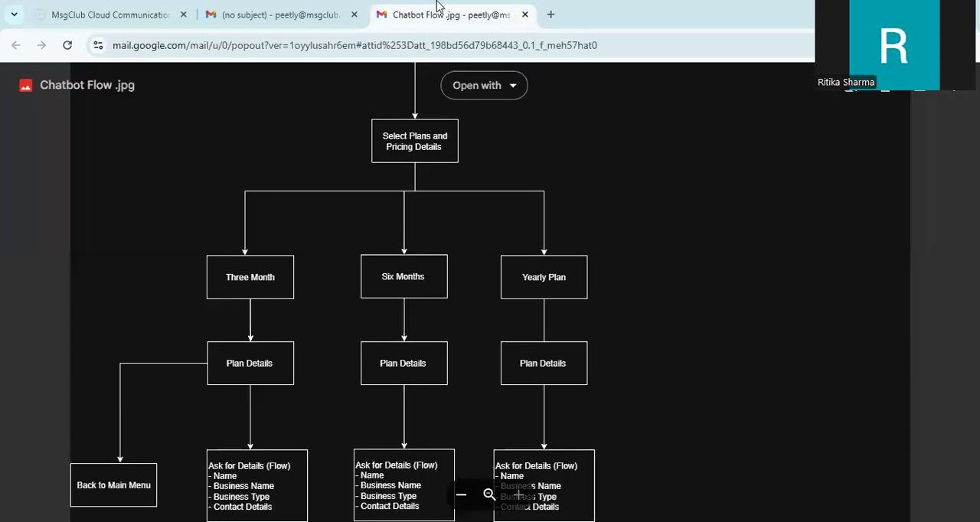
left_click(134, 6)
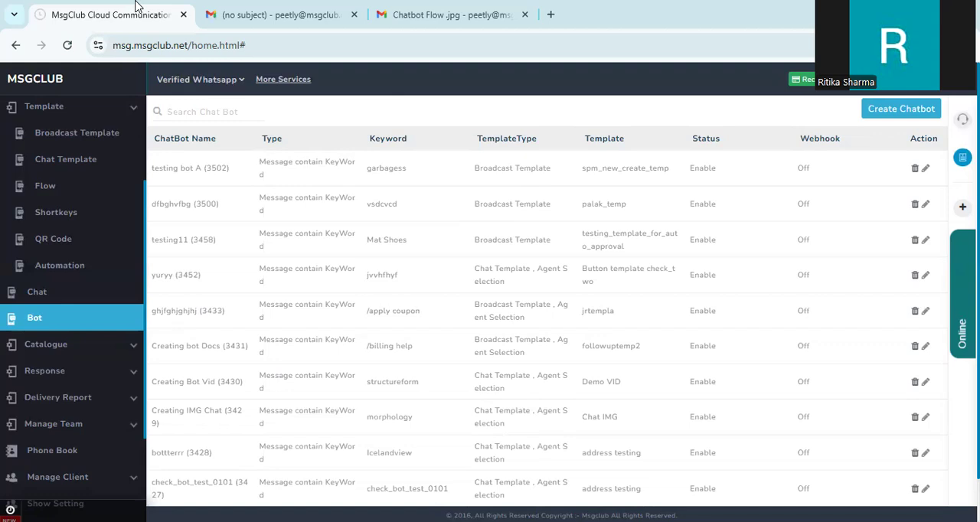